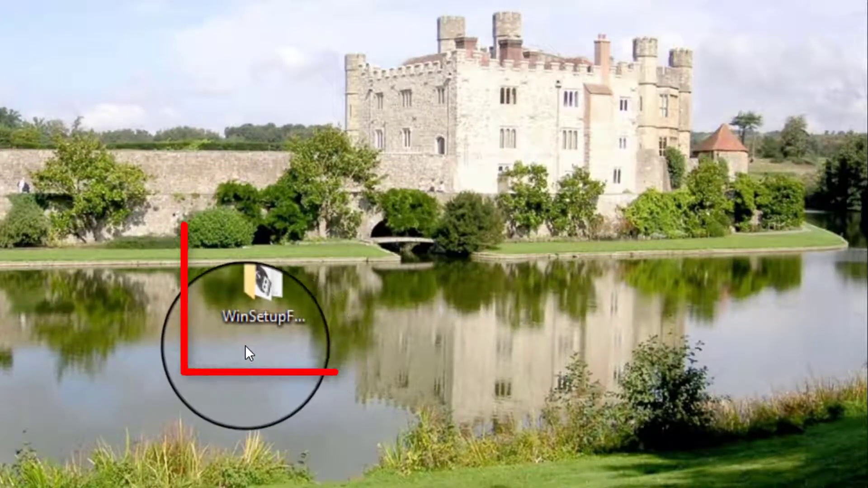
Step: Launch the 64-bit WinSetupFromUSB 1.8 program from its desktop folder and close the folder window
click(273, 313)
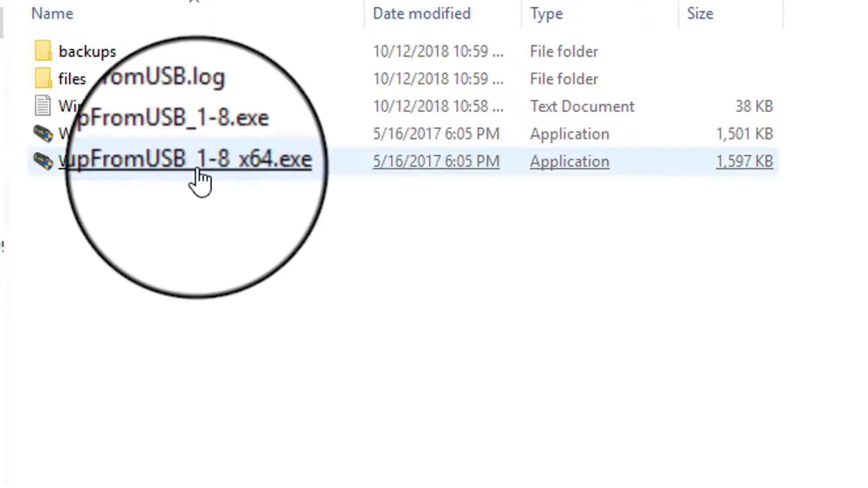
double_click(200, 179)
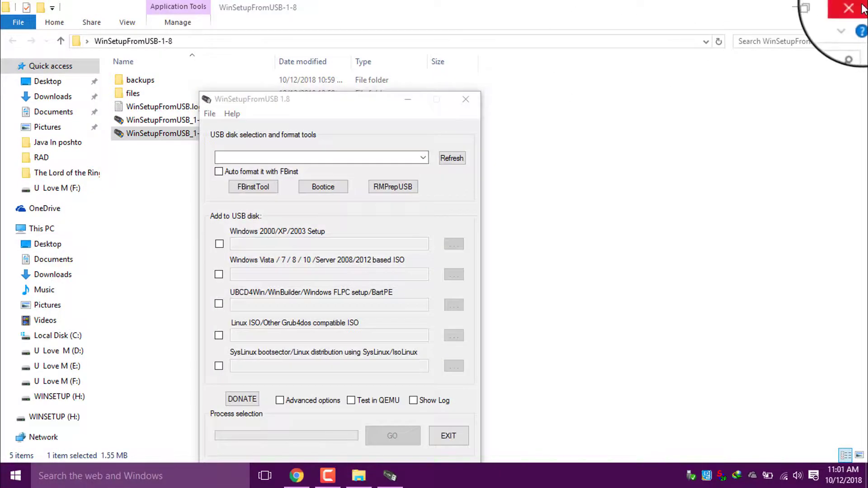
click(863, 8)
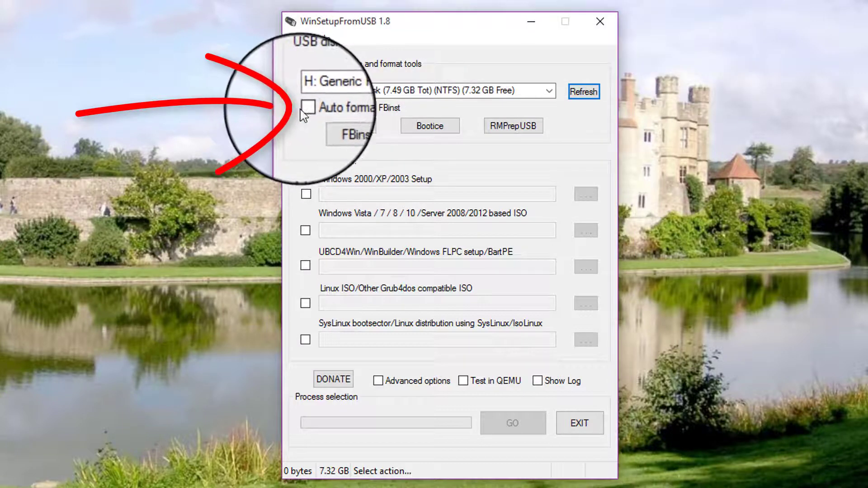
Step: Enable automatic FBinst formatting with NTFS, refresh the USB disk list, and choose the H: Generic Flash Disk as target
click(306, 109)
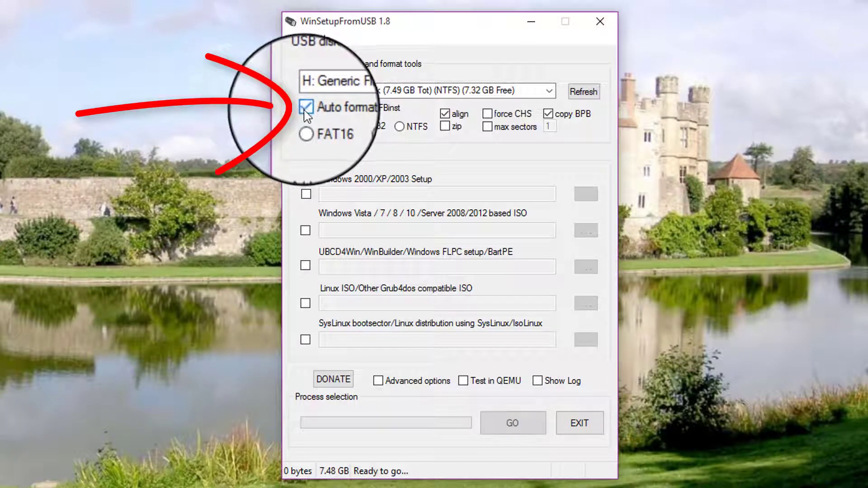
click(400, 127)
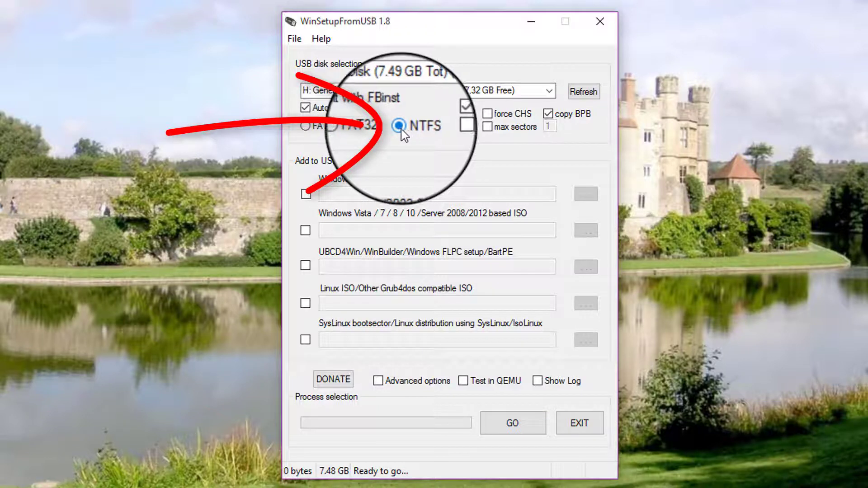
click(549, 92)
click(549, 92)
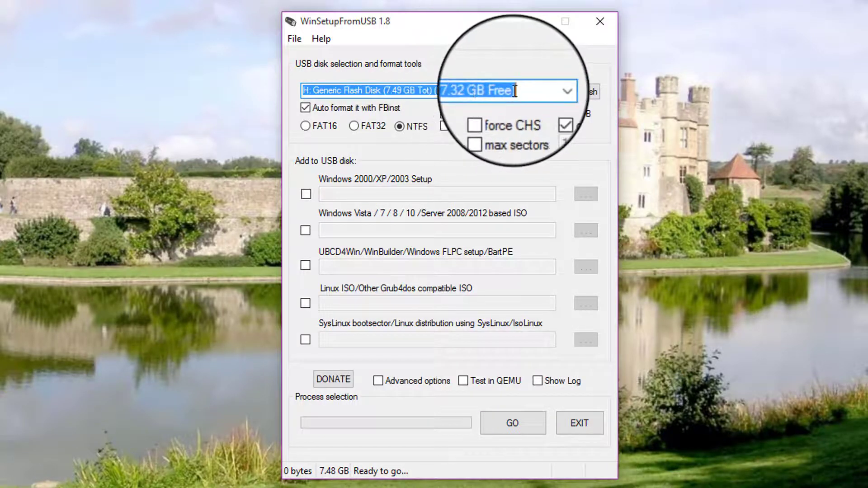
click(583, 93)
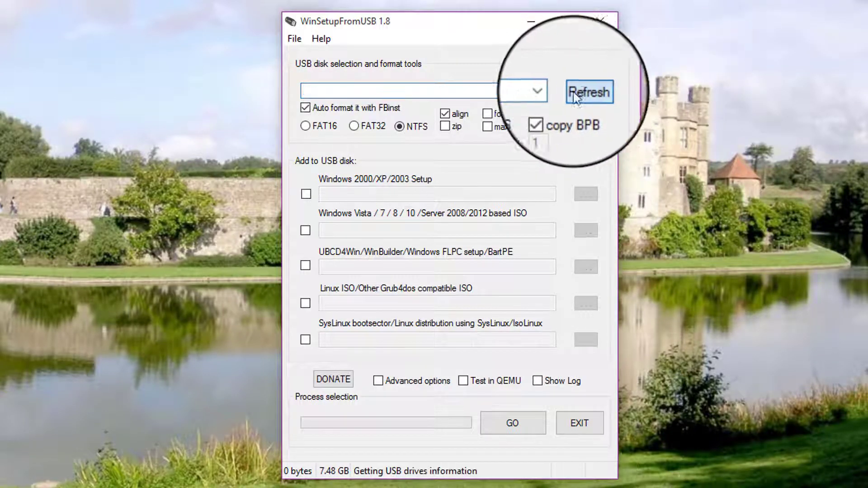
click(549, 91)
click(513, 102)
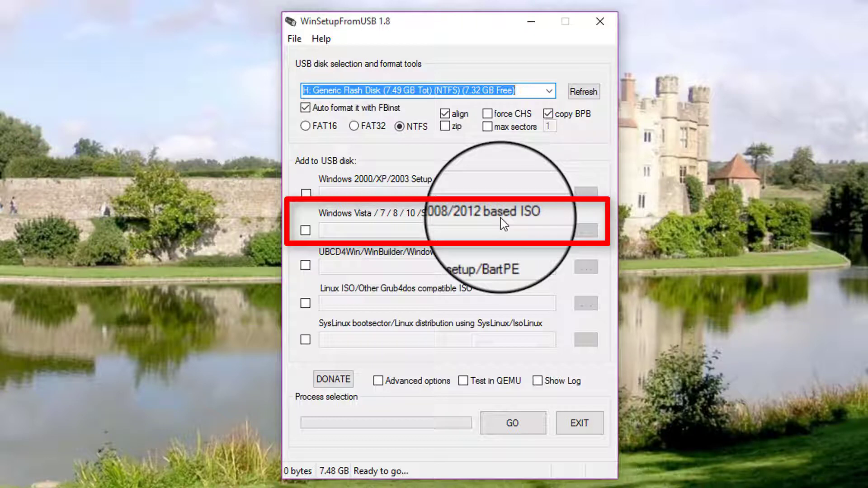
Step: Enable the Windows Vista/7/8/10 source, accept the UEFI notice, and load windows 7 iso.iso from the window ISO folder on drive D:
click(306, 230)
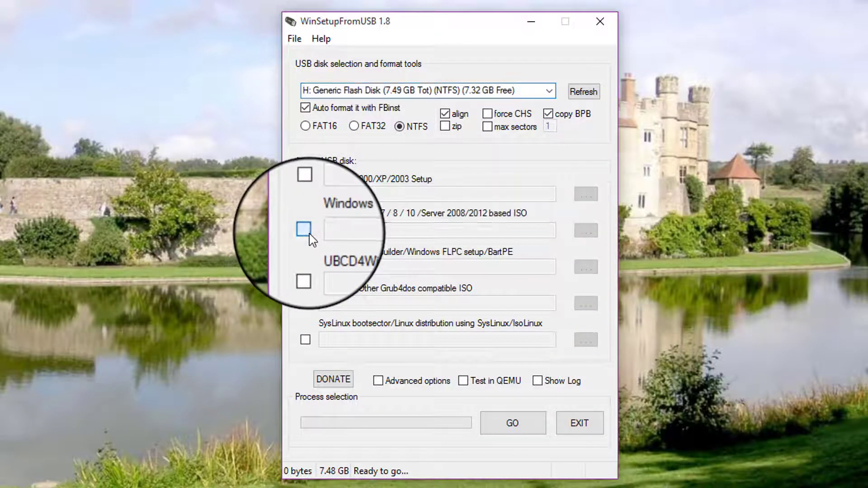
click(587, 231)
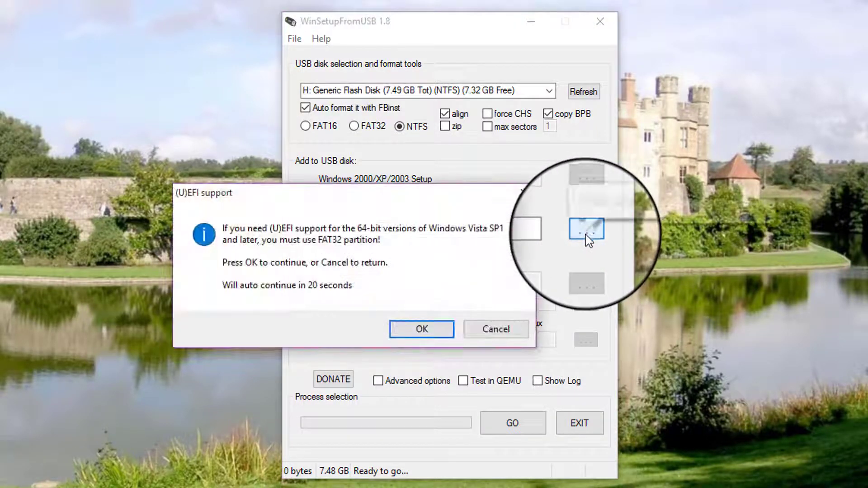
click(410, 331)
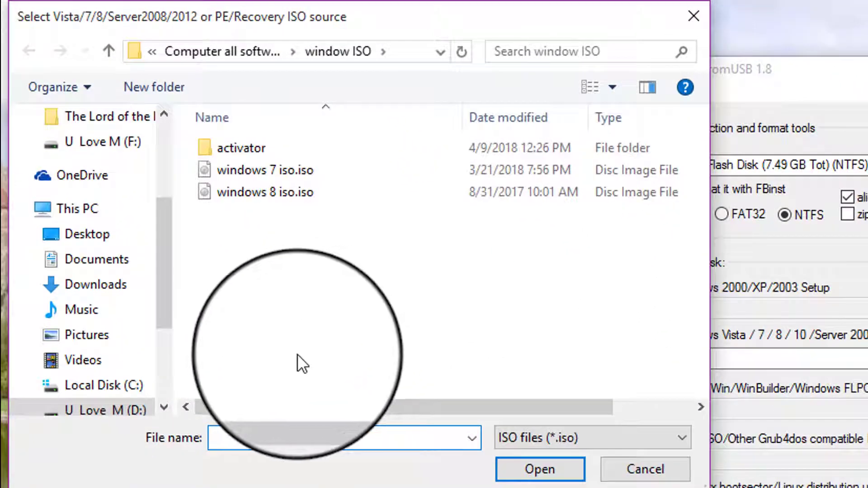
scroll(165, 323, down, 2)
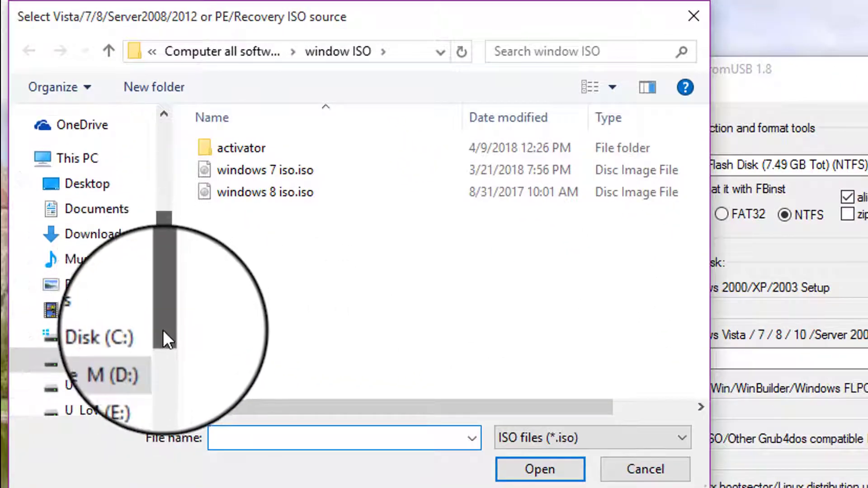
click(152, 362)
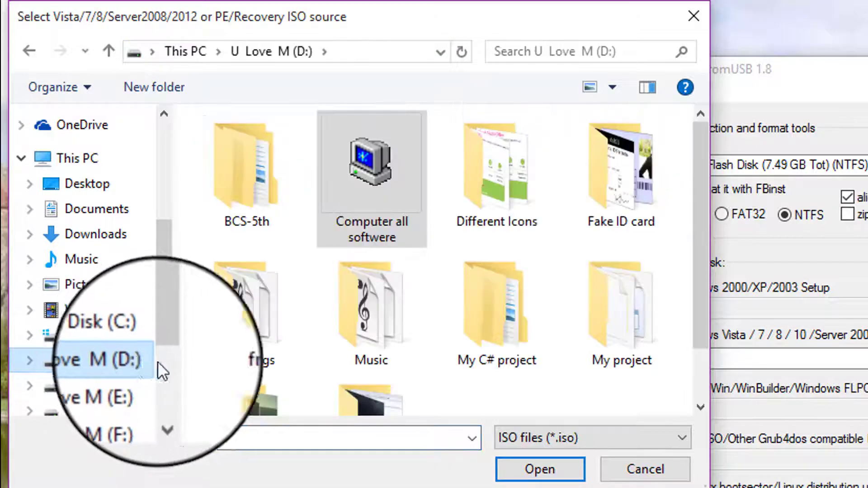
double_click(390, 199)
key(w)
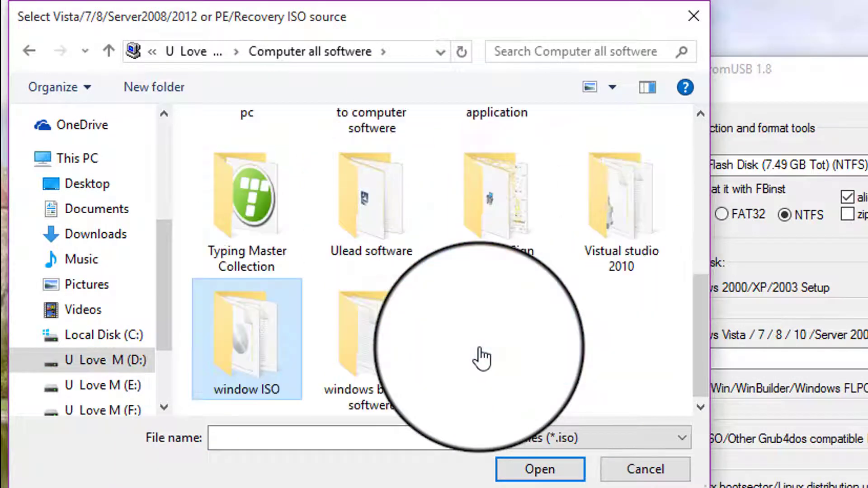
double_click(229, 387)
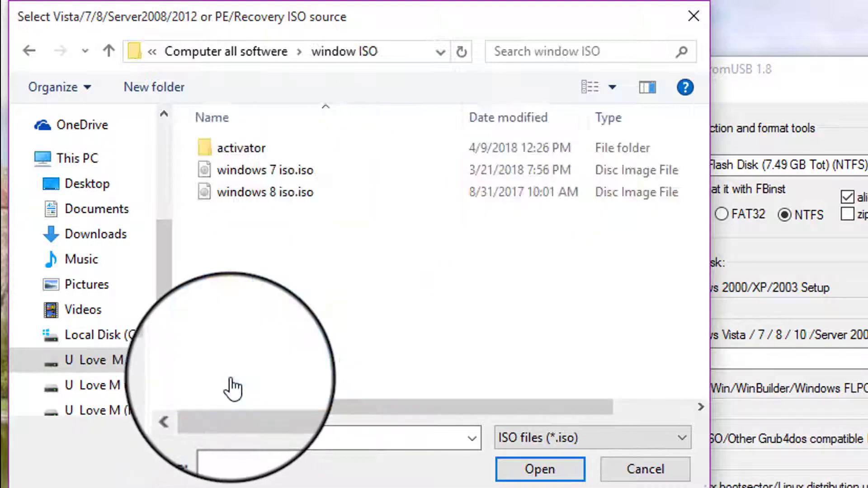
click(304, 176)
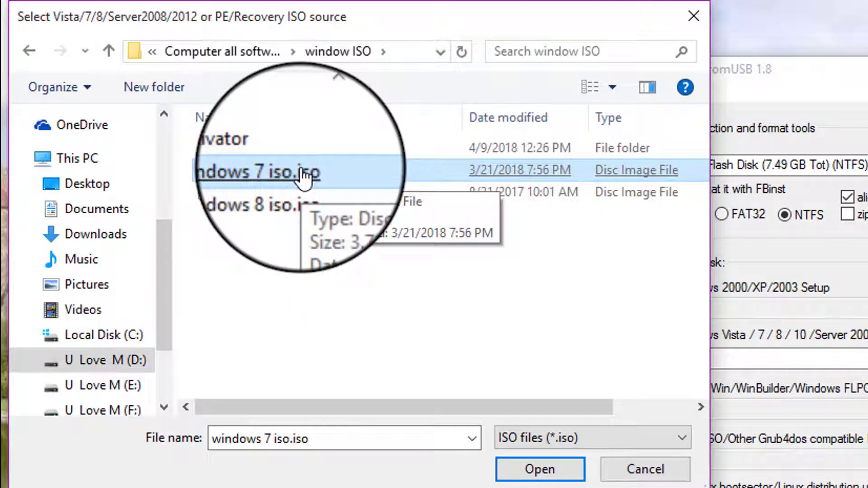
double_click(305, 176)
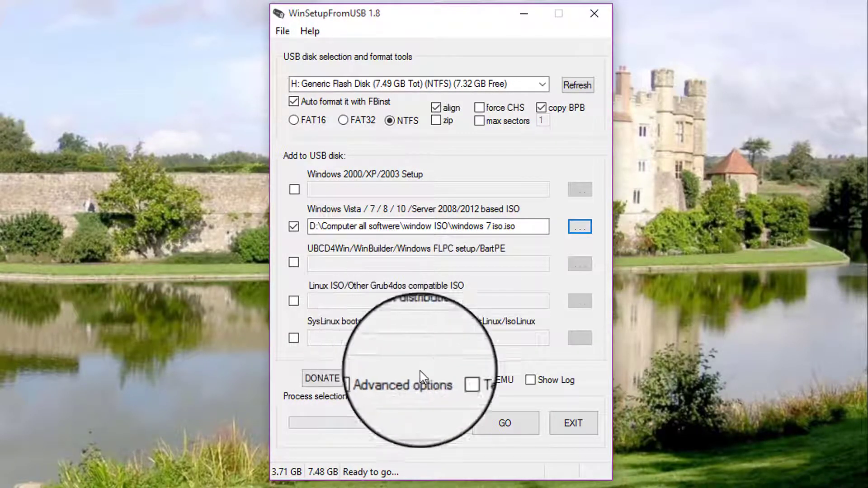
Step: Start creating the bootable USB disk and accept both warnings about erasing and repartitioning the flash drive
click(516, 427)
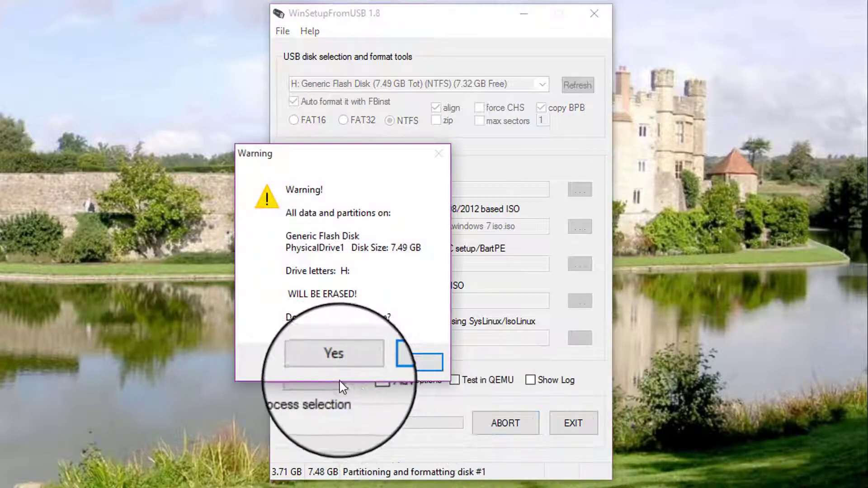
click(337, 360)
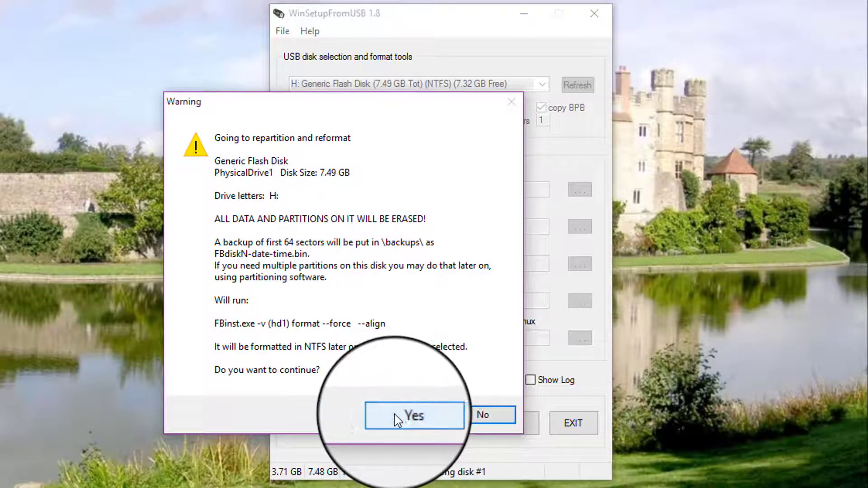
click(396, 417)
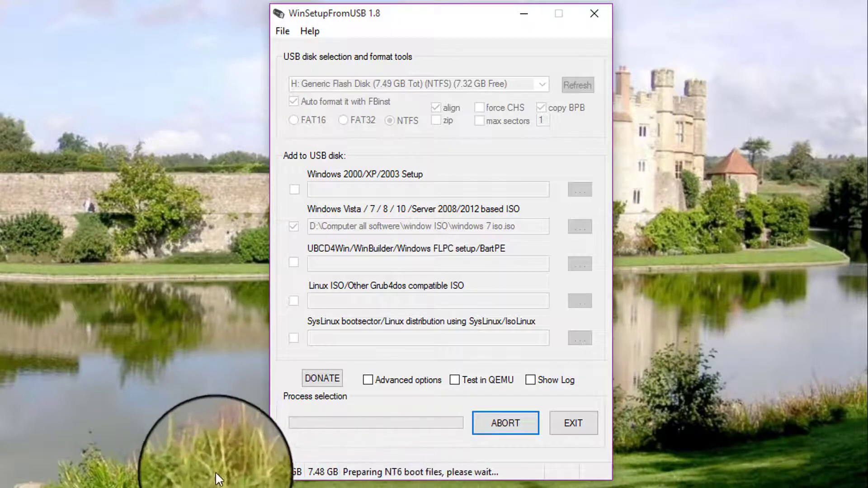
click(213, 487)
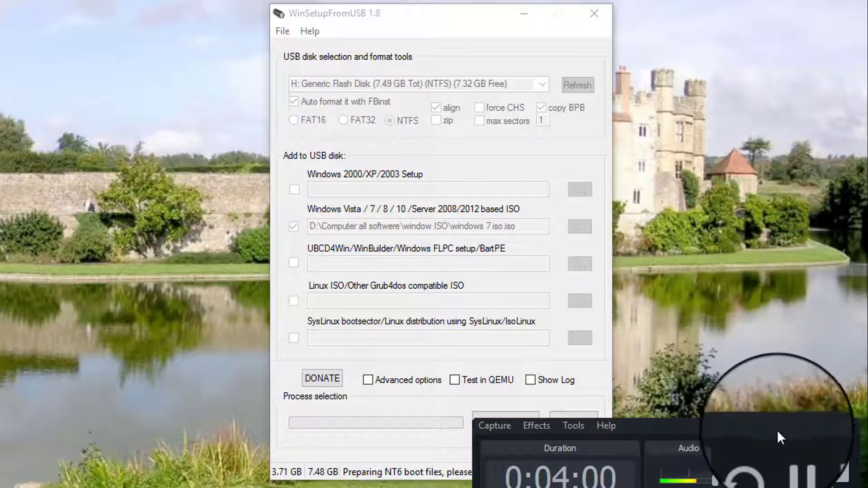
click(790, 462)
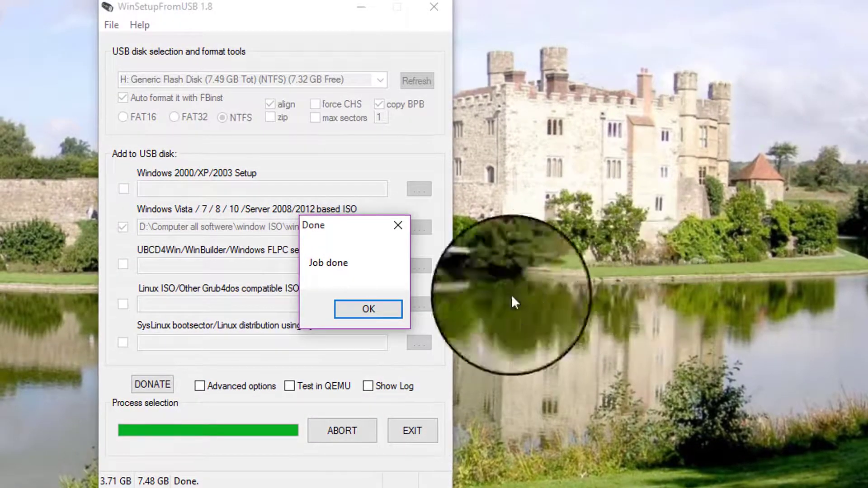
Step: Acknowledge the completed job and close WinSetupFromUSB
click(369, 315)
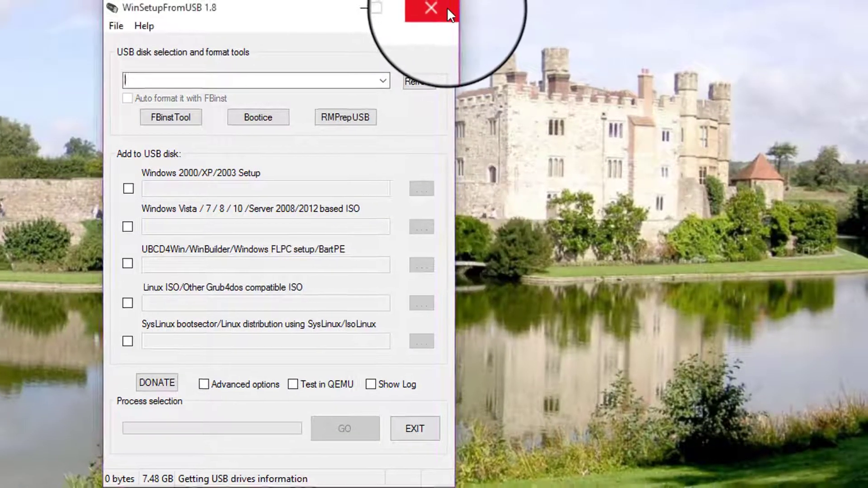
click(446, 6)
Step: Open This PC, check the used and free space of the WINSETUP (H:) drive, and close the window
double_click(0, 83)
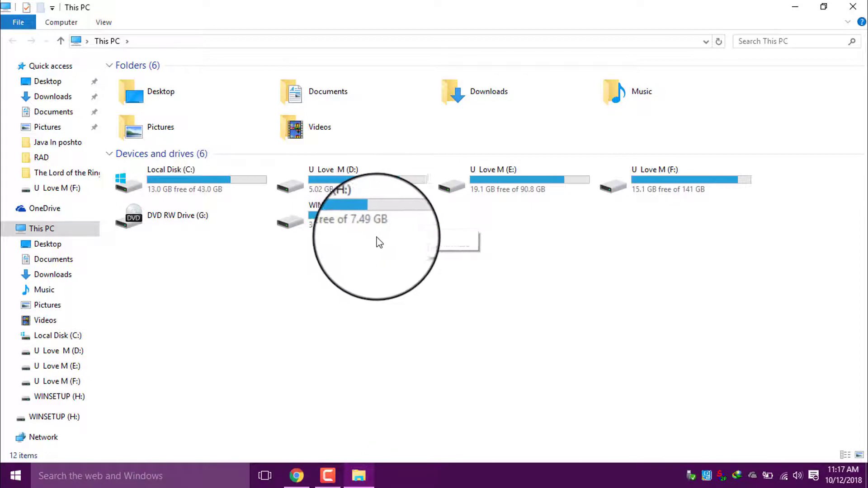
click(358, 226)
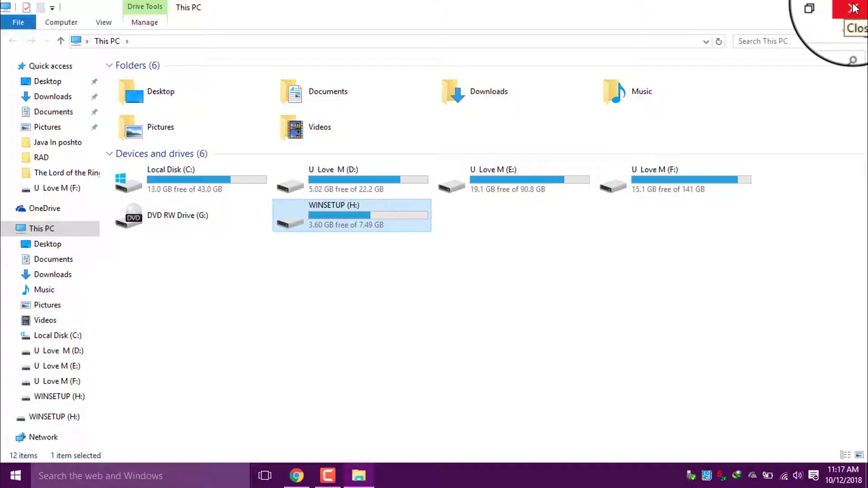
click(854, 8)
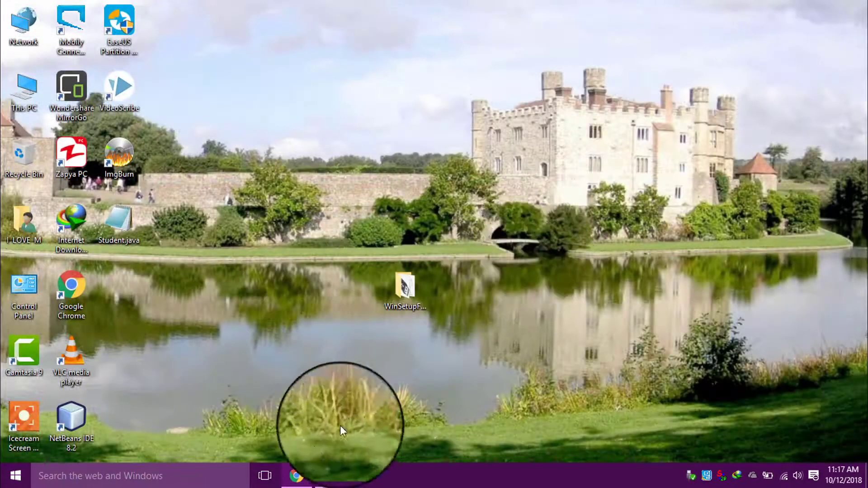
Step: Switch to Chrome, view the Ocean of knowledge YouTube channel page, and minimize the browser
click(290, 470)
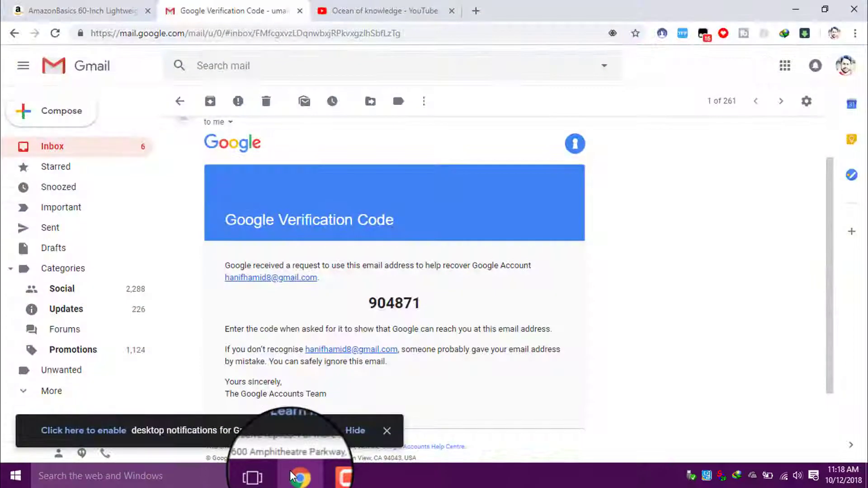
click(370, 6)
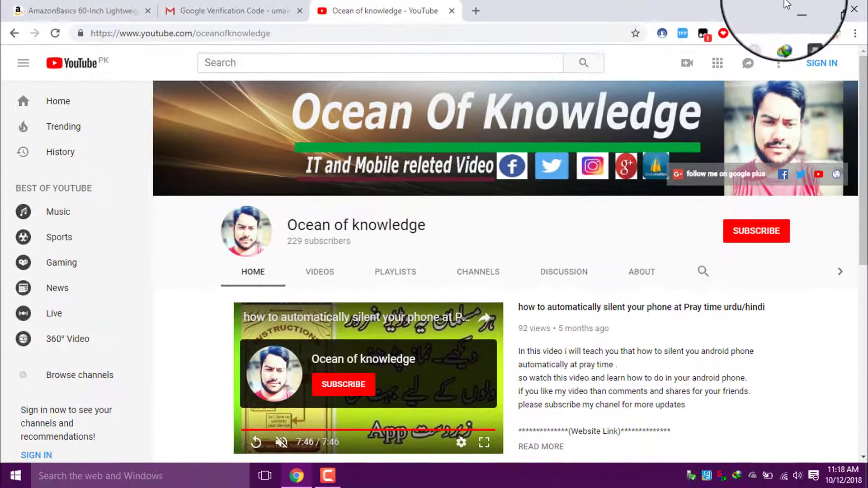
click(802, 14)
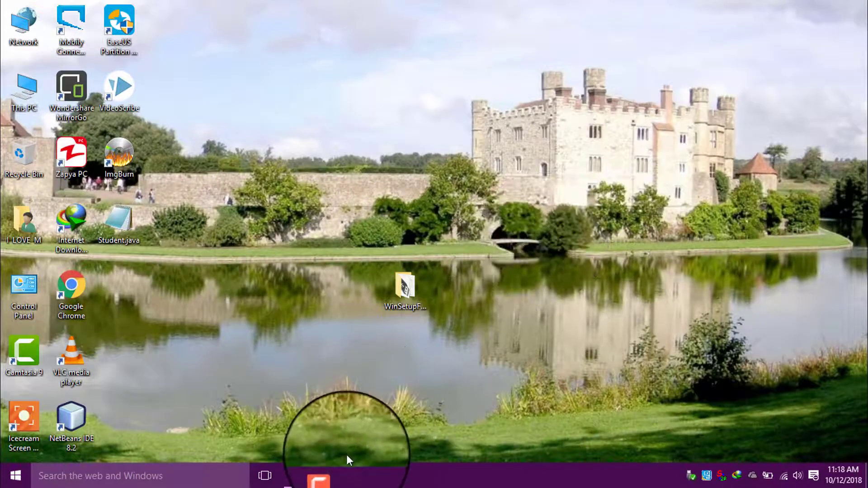